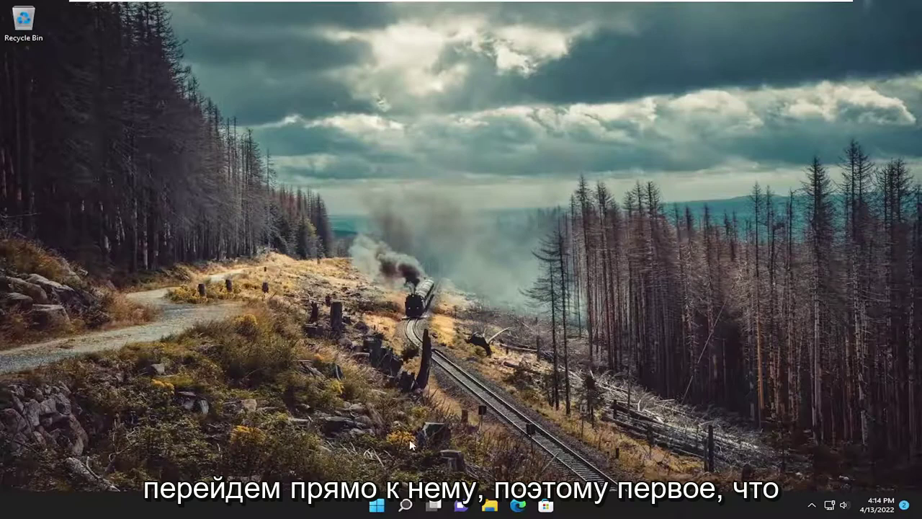
# Search for cmd and open Command Prompt as administrator, allowing it to make changes to the device.
pyautogui.click(405, 505)
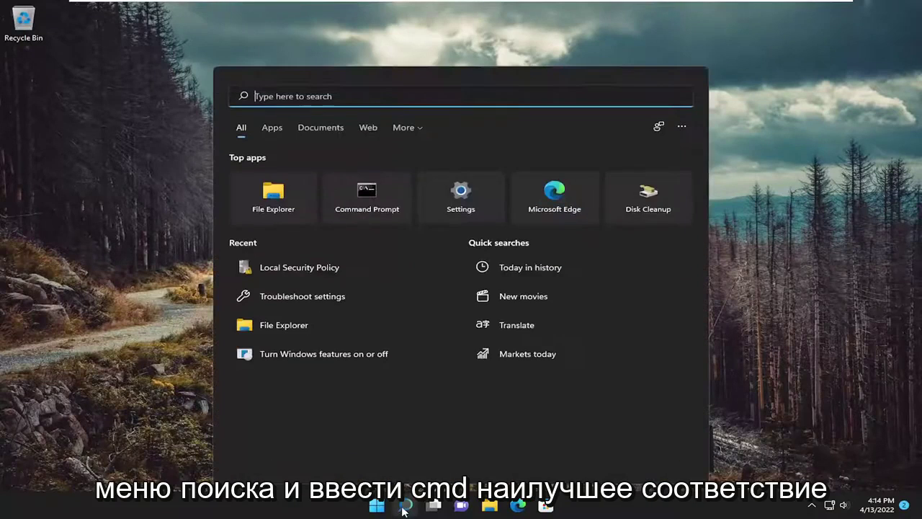
pyautogui.write('cmd')
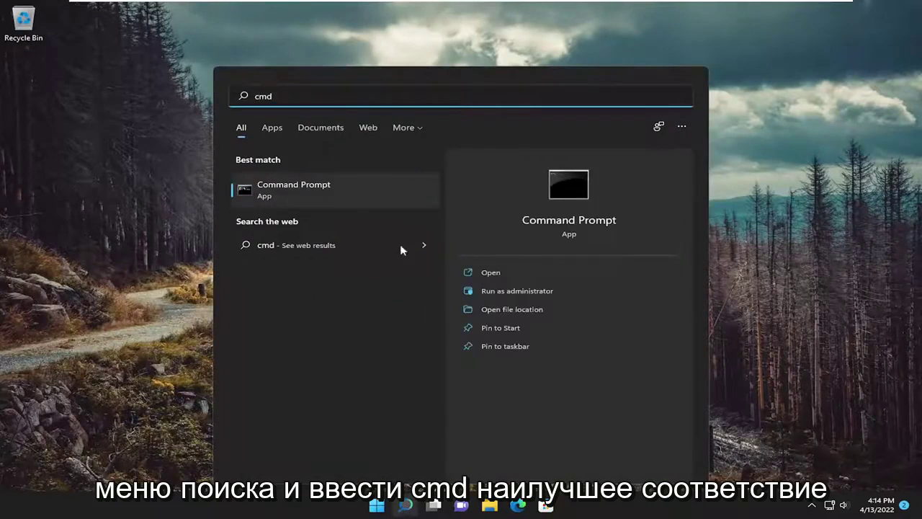
pyautogui.rightClick(282, 192)
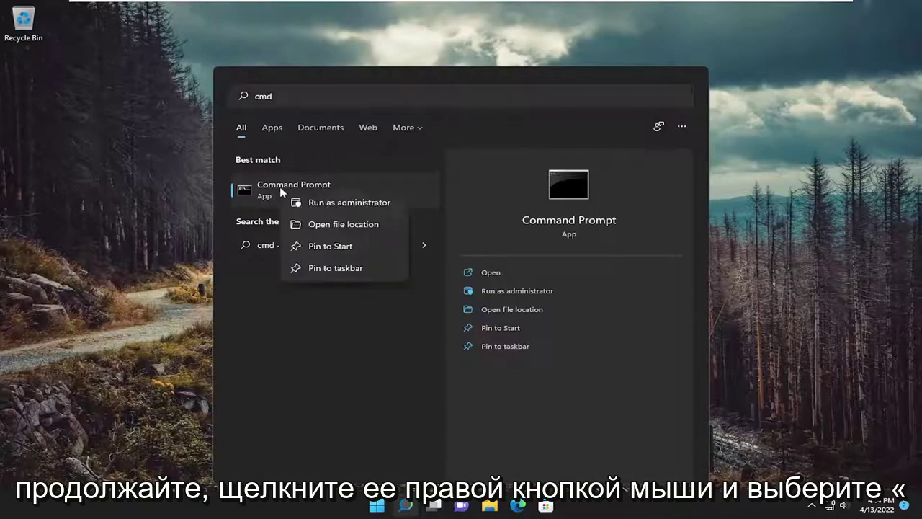
pyautogui.click(346, 205)
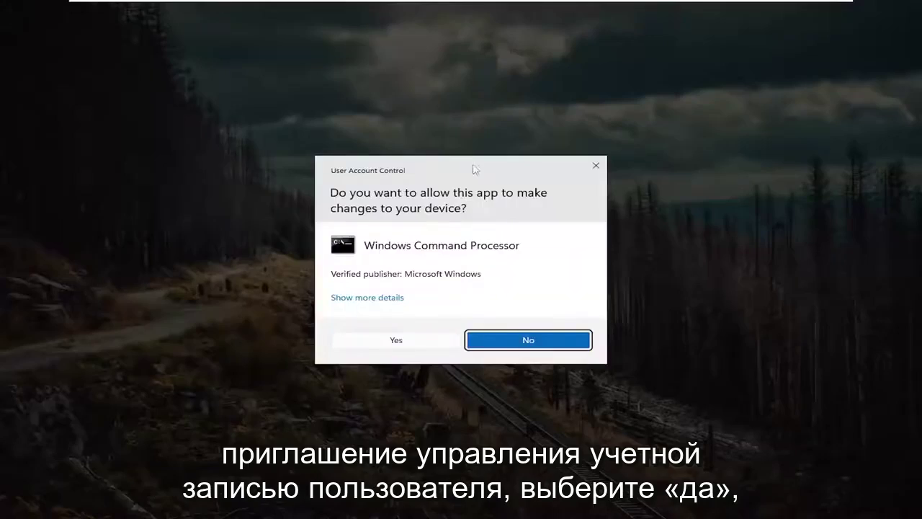
pyautogui.click(422, 344)
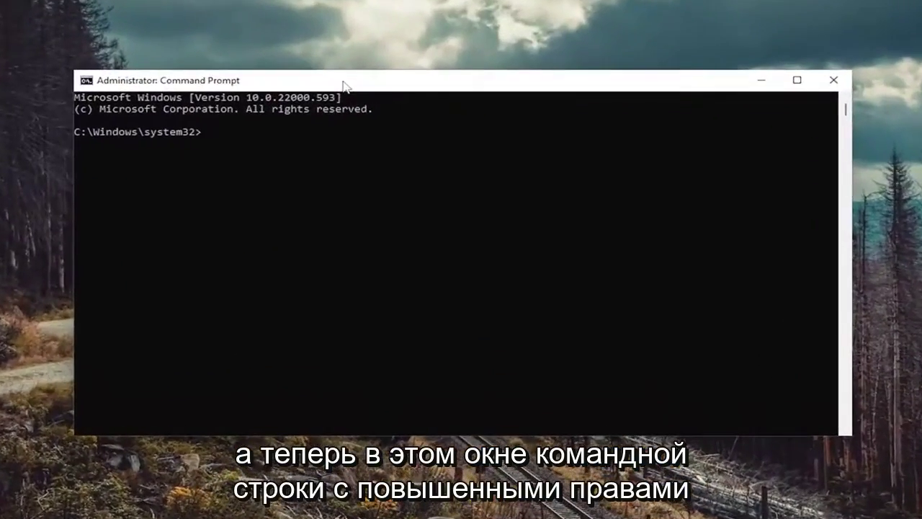
# Flush the DNS resolver cache by running ipconfig /flushdns.
pyautogui.write('ipcon')
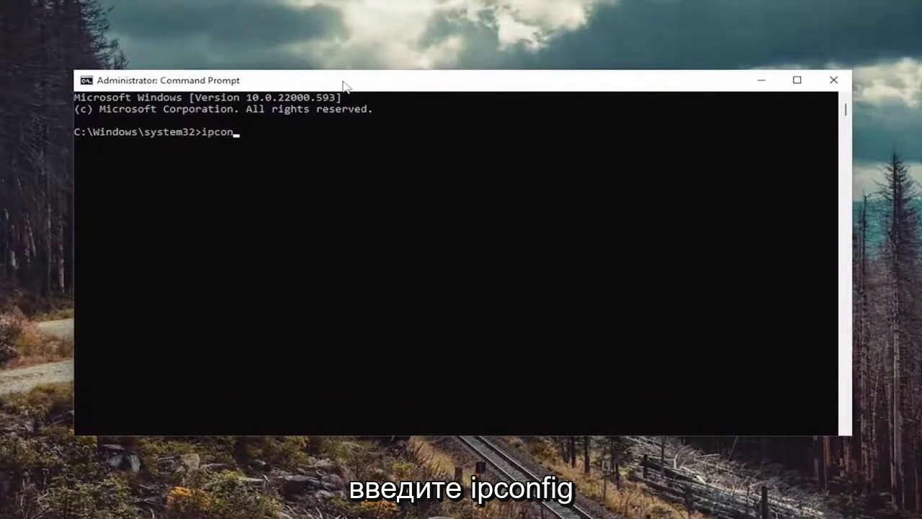
pyautogui.write('fig /f')
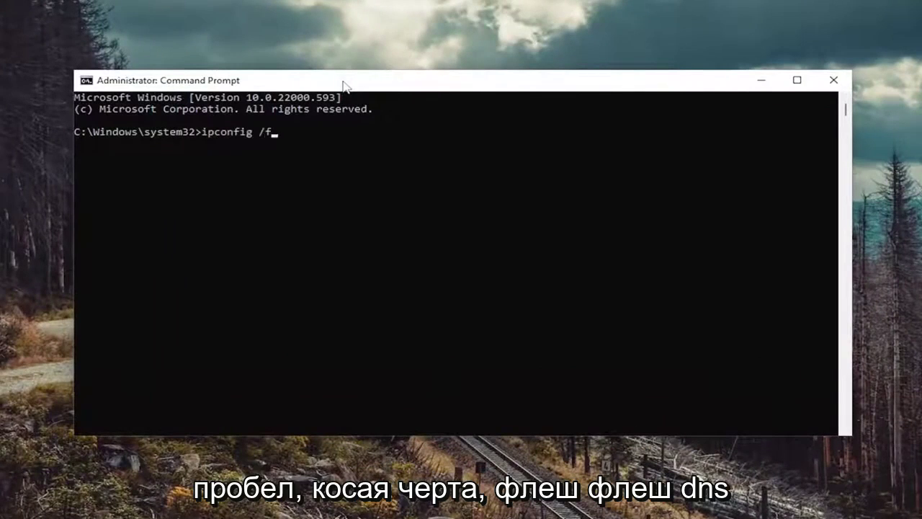
pyautogui.write('lushdns')
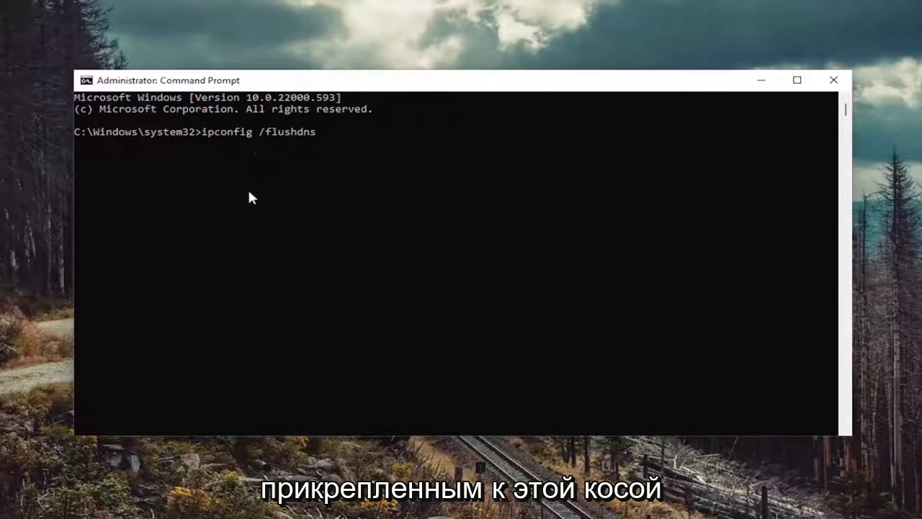
pyautogui.press('Return')
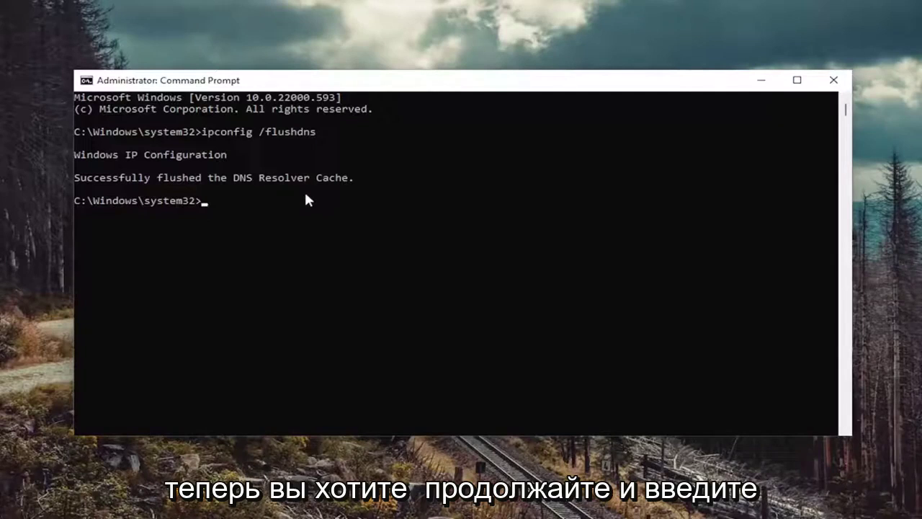
# Reset the Winsock catalog with netsh winsock reset and close the Command Prompt window.
pyautogui.write('netsh win')
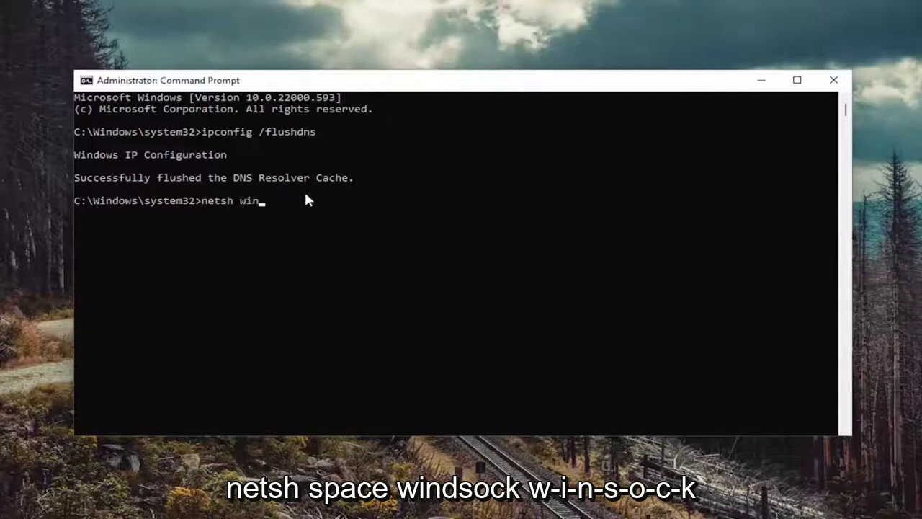
pyautogui.write('sock reset')
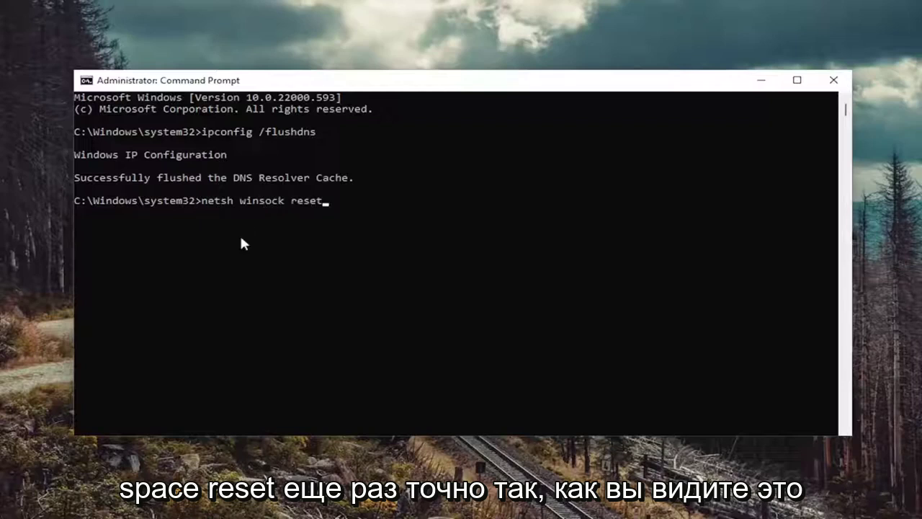
pyautogui.press('Return')
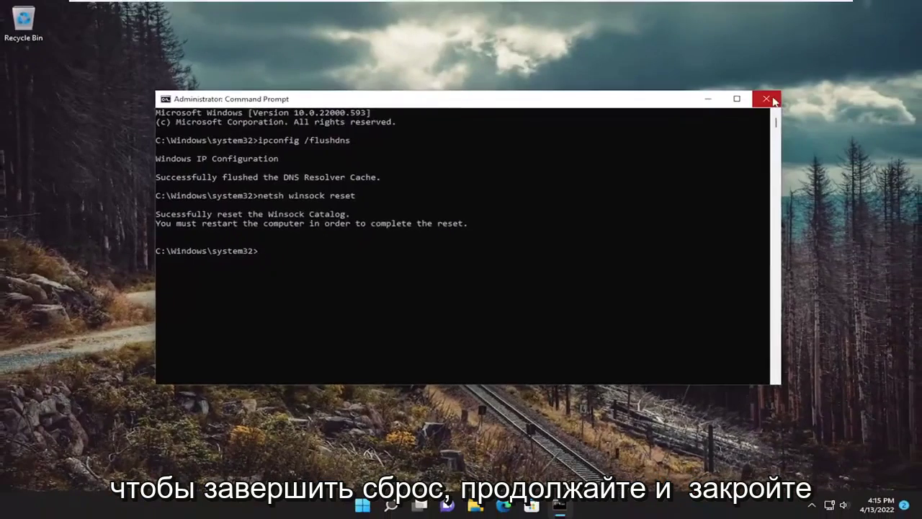
pyautogui.click(773, 101)
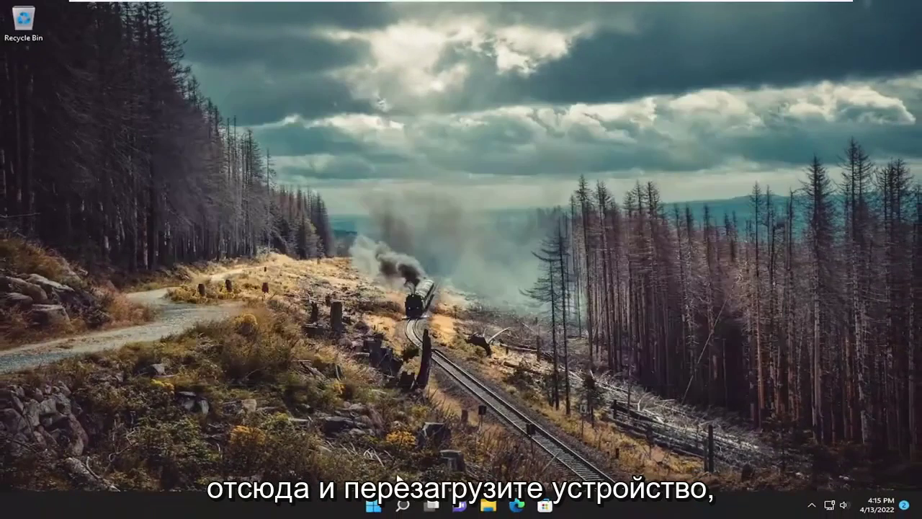
# Restart the computer to complete the Winsock reset.
pyautogui.rightClick(376, 506)
pyautogui.moveTo(394, 463)
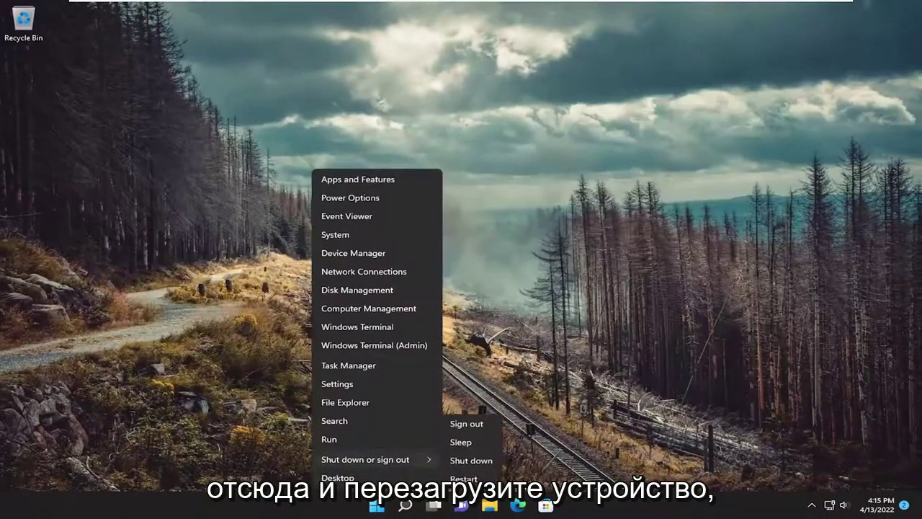
pyautogui.click(470, 479)
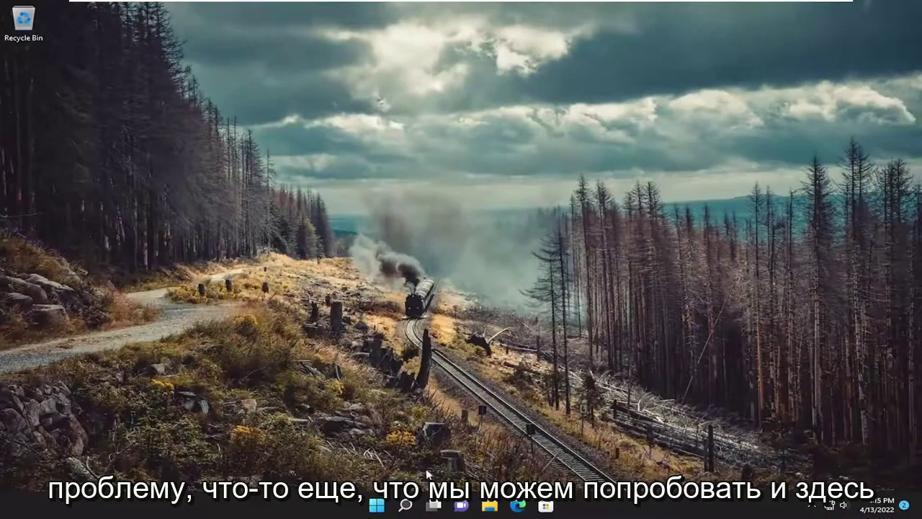
# Search for troubleshoot, open the Troubleshoot settings and show the list of other troubleshooters.
pyautogui.click(406, 506)
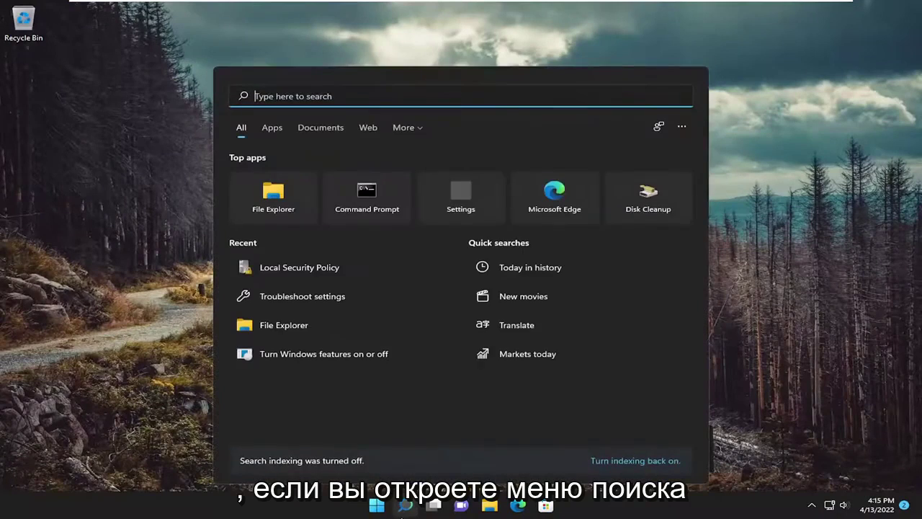
pyautogui.write('troubleshoot')
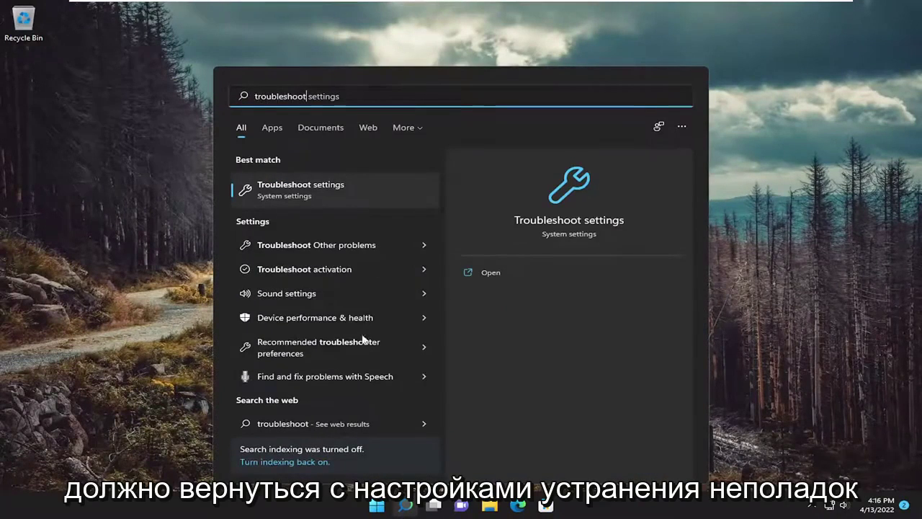
pyautogui.click(331, 191)
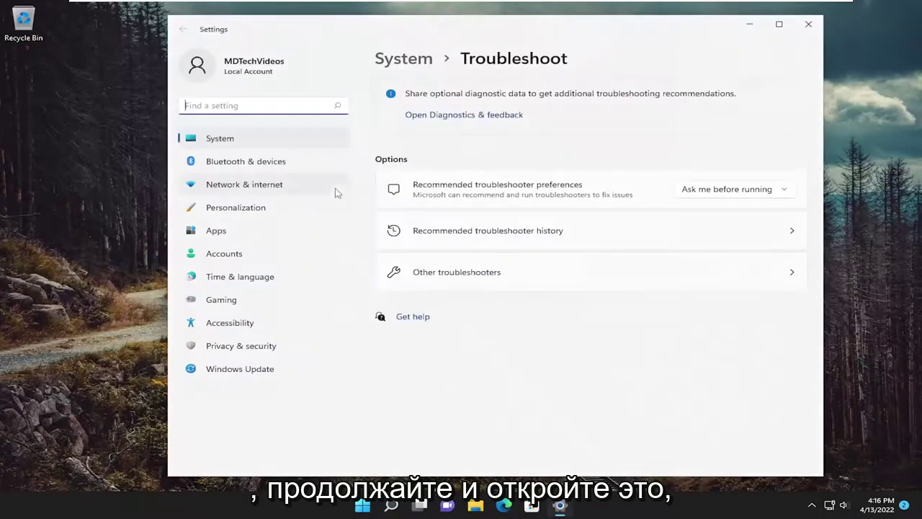
pyautogui.click(466, 277)
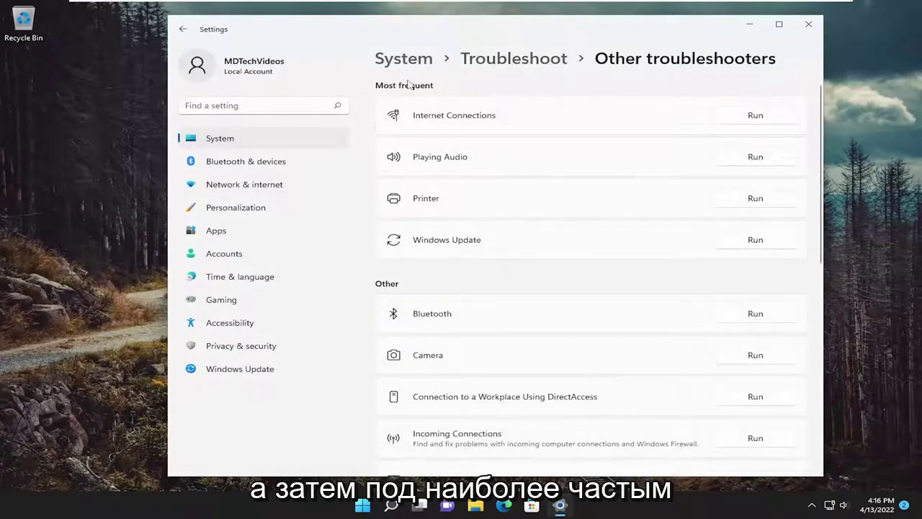
# Run the Internet Connections troubleshooter for the connection to the Internet and close it when it finishes.
pyautogui.click(754, 116)
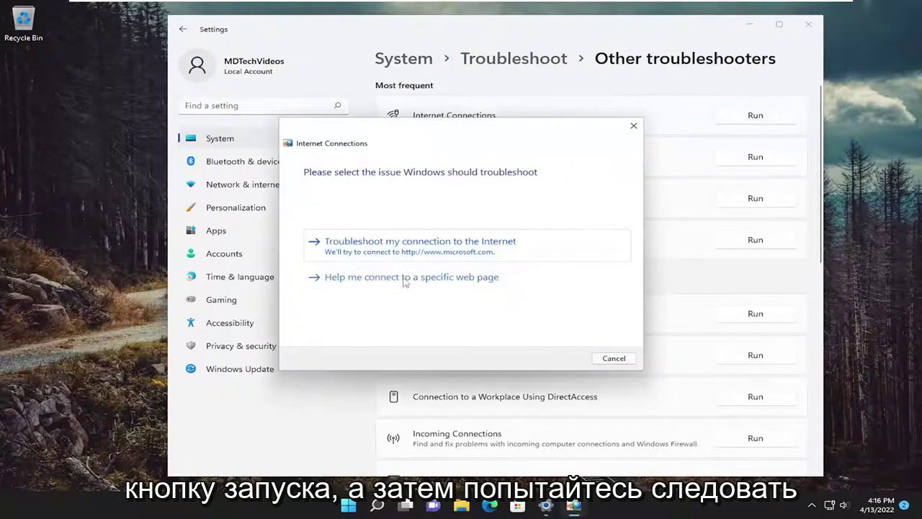
pyautogui.click(407, 249)
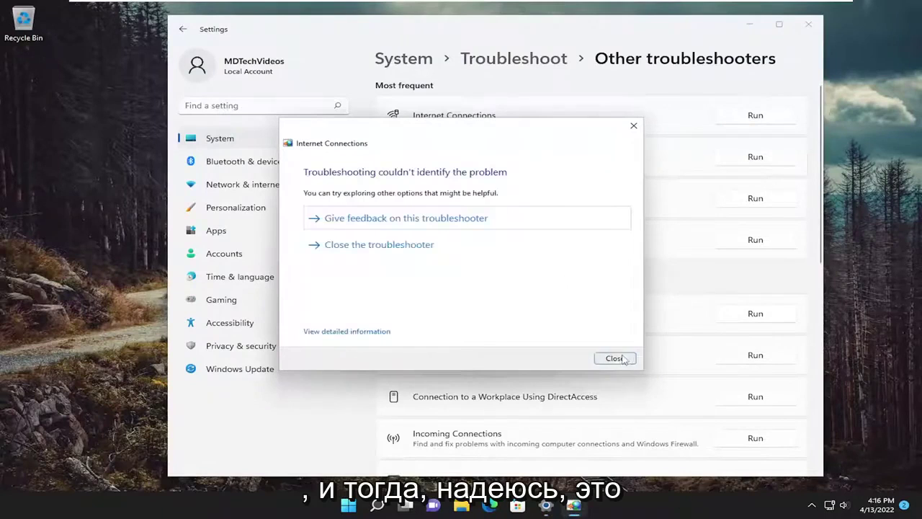
pyautogui.click(616, 357)
# Run the Network Adapter troubleshooter with google.com as the address to connect to, and close the troubleshooter.
pyautogui.scroll(-3, 477, 284)
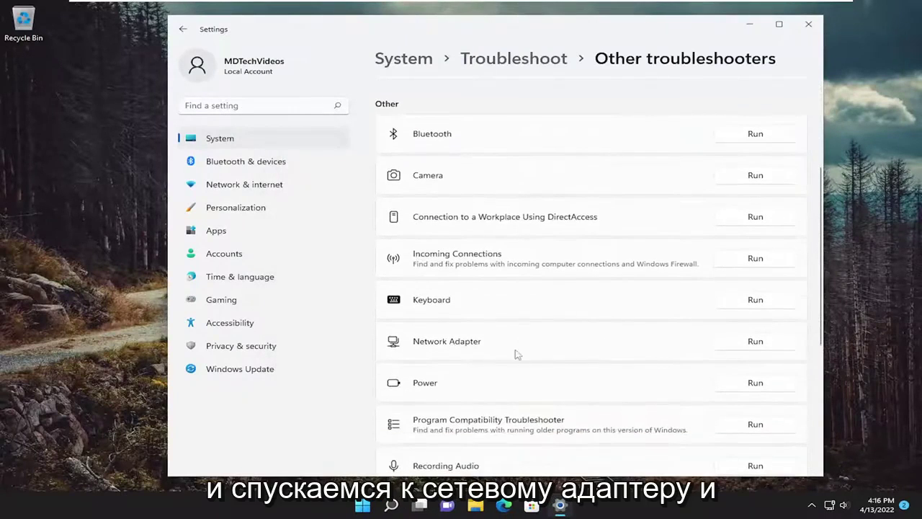
pyautogui.click(755, 342)
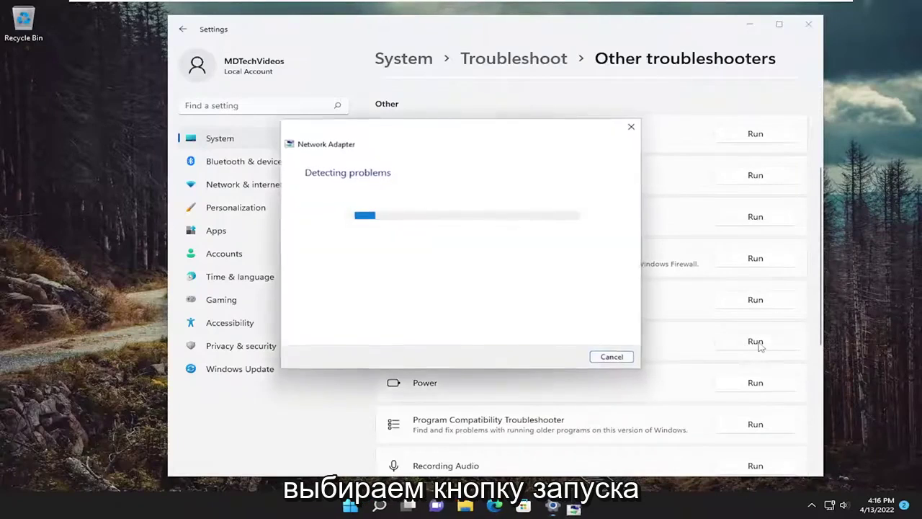
pyautogui.click(564, 358)
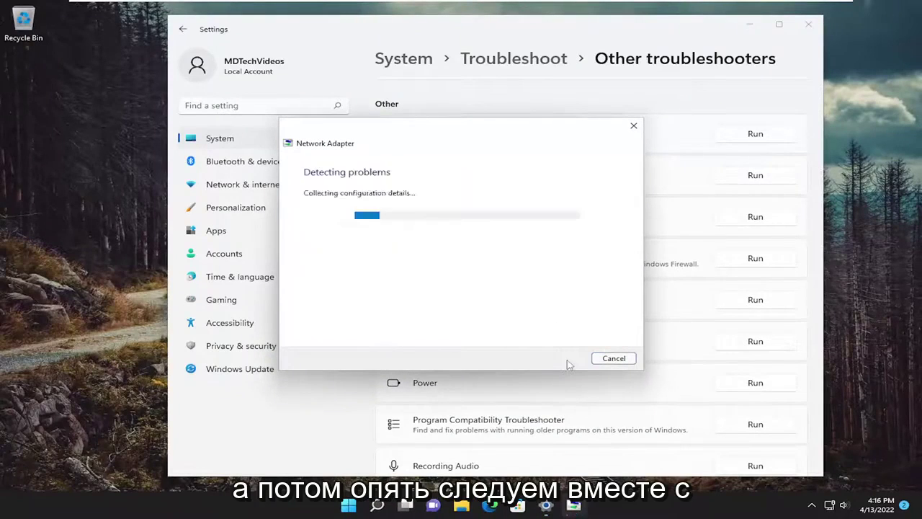
pyautogui.click(404, 247)
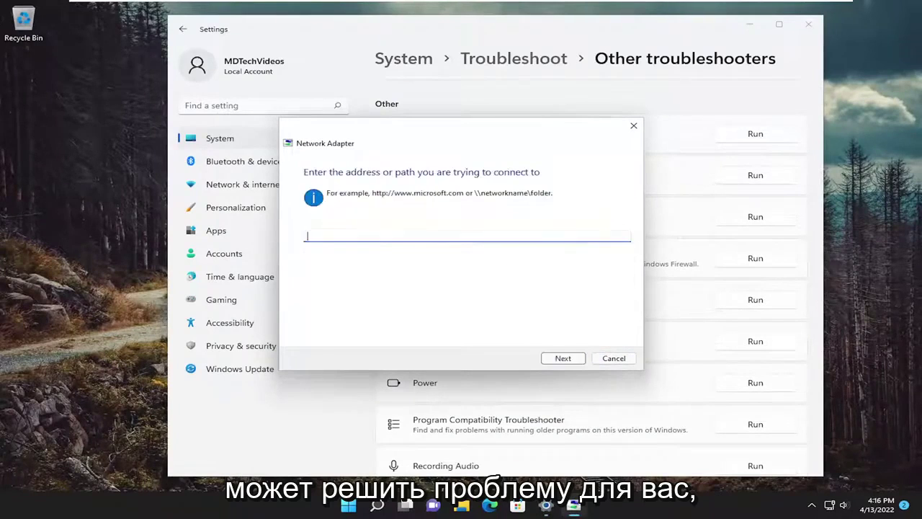
pyautogui.write('google.com')
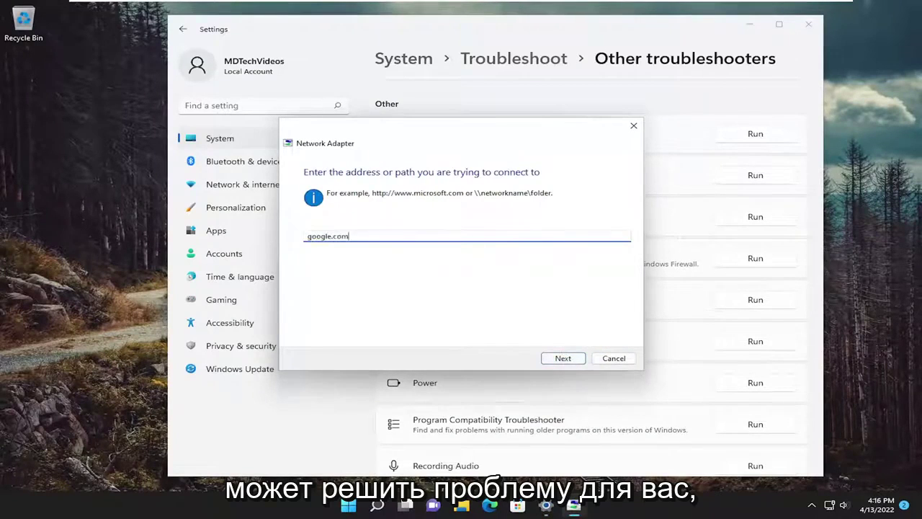
pyautogui.click(563, 358)
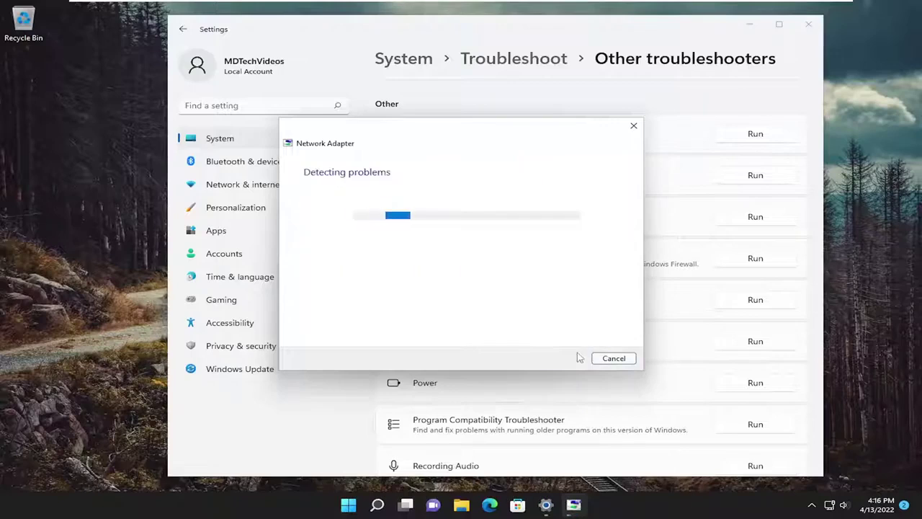
pyautogui.click(634, 126)
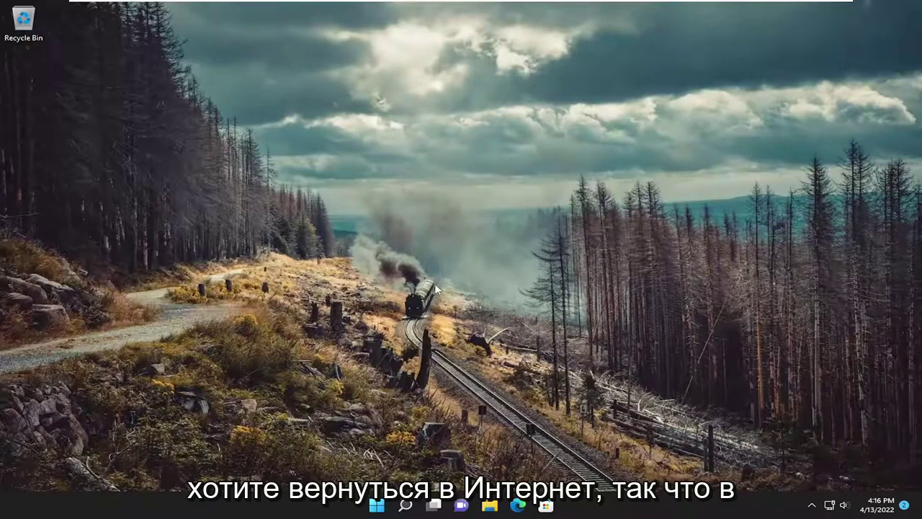
# Open Settings through search and go to Network reset in the advanced network settings.
pyautogui.click(406, 506)
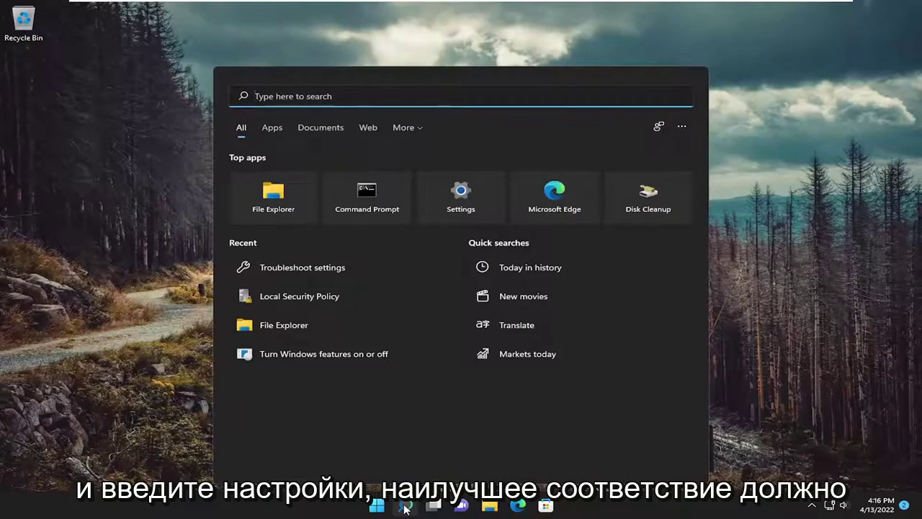
pyautogui.write('settings')
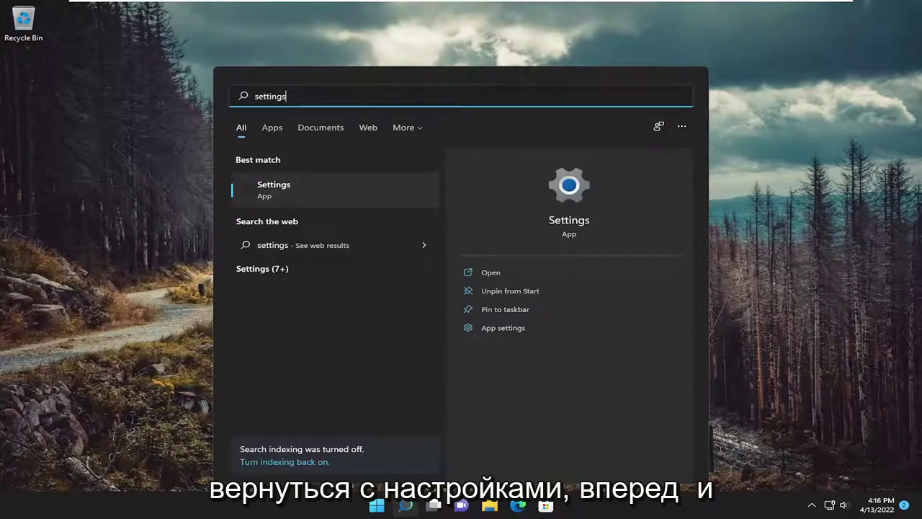
pyautogui.click(252, 189)
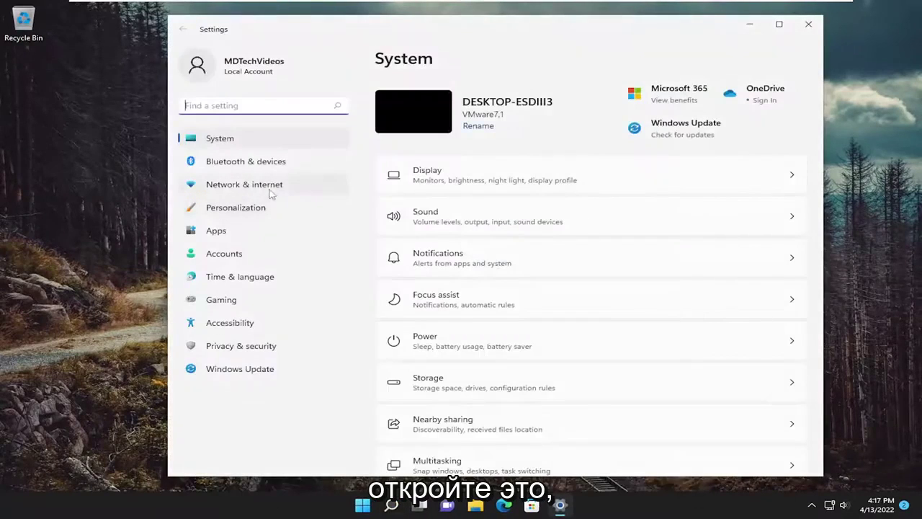
pyautogui.click(243, 186)
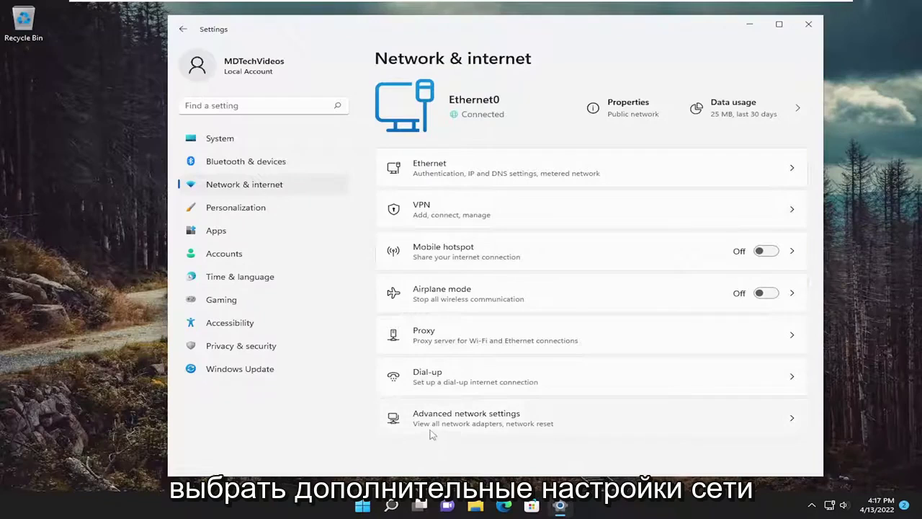
pyautogui.click(498, 413)
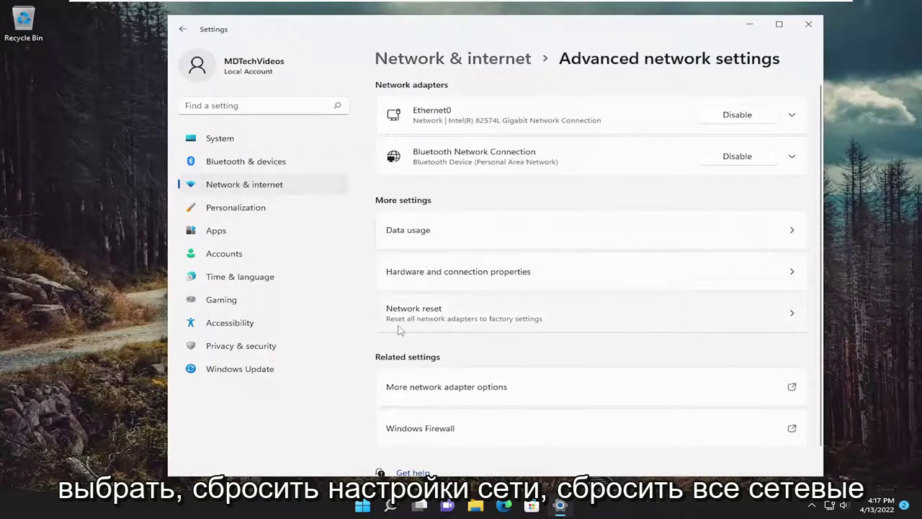
pyautogui.click(578, 323)
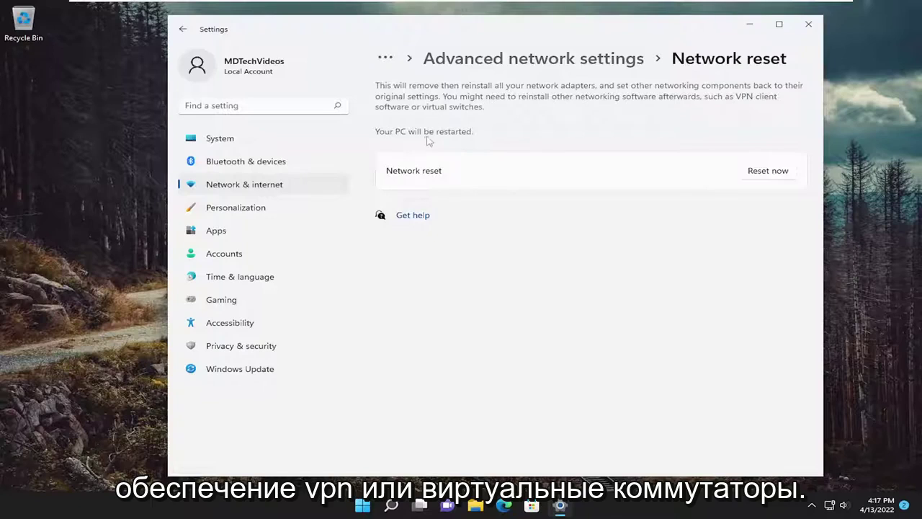
# Reset the network settings, confirm the reset, dismiss the sign-out notice and close Settings.
pyautogui.click(770, 172)
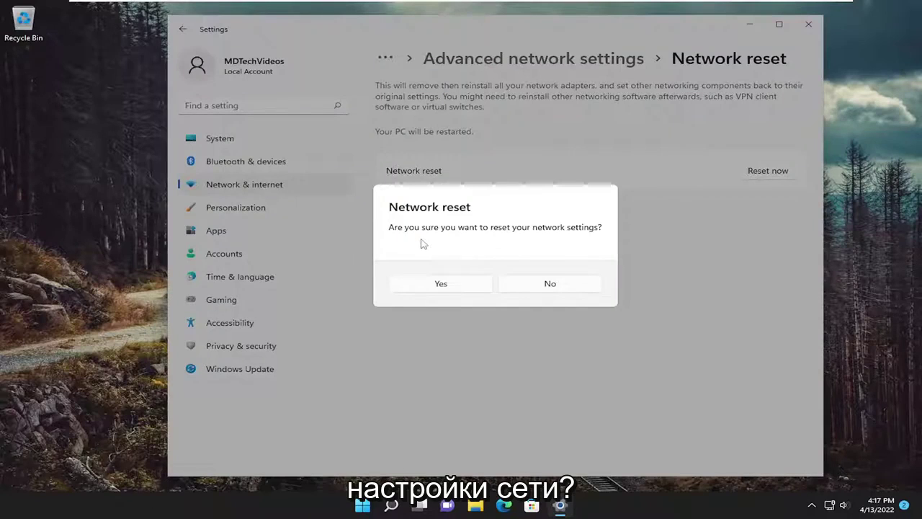
pyautogui.click(439, 284)
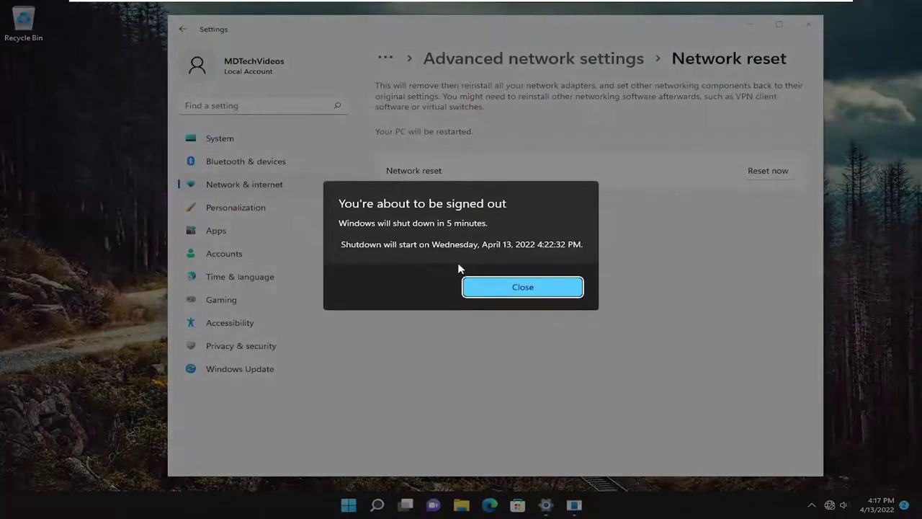
pyautogui.click(501, 288)
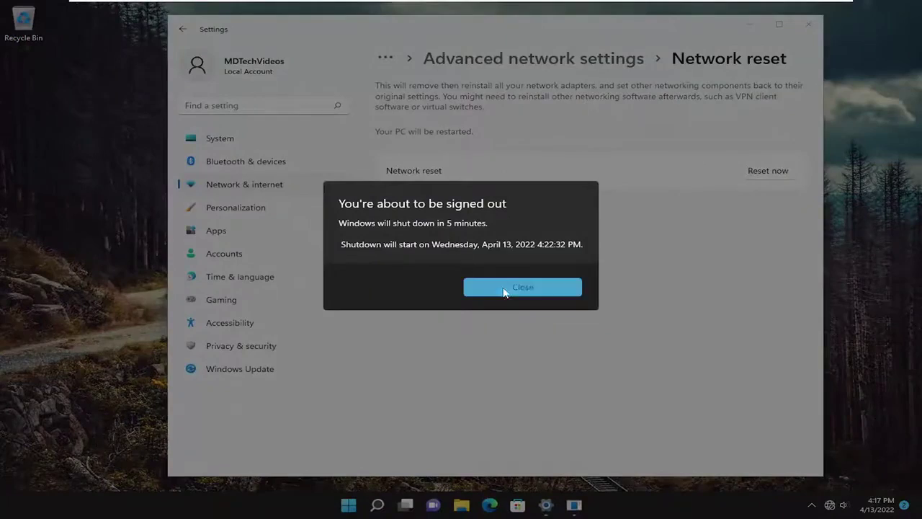
pyautogui.click(810, 25)
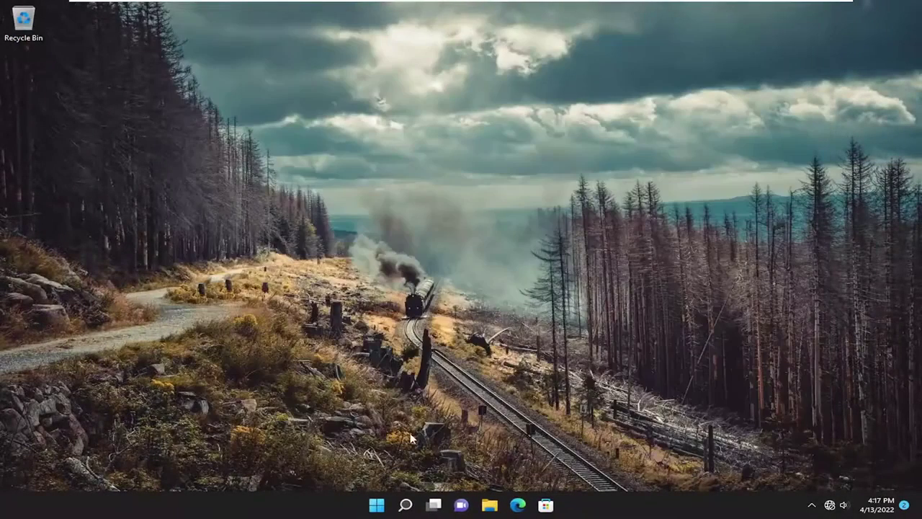
# Restart the computer to complete the network reset.
pyautogui.rightClick(377, 506)
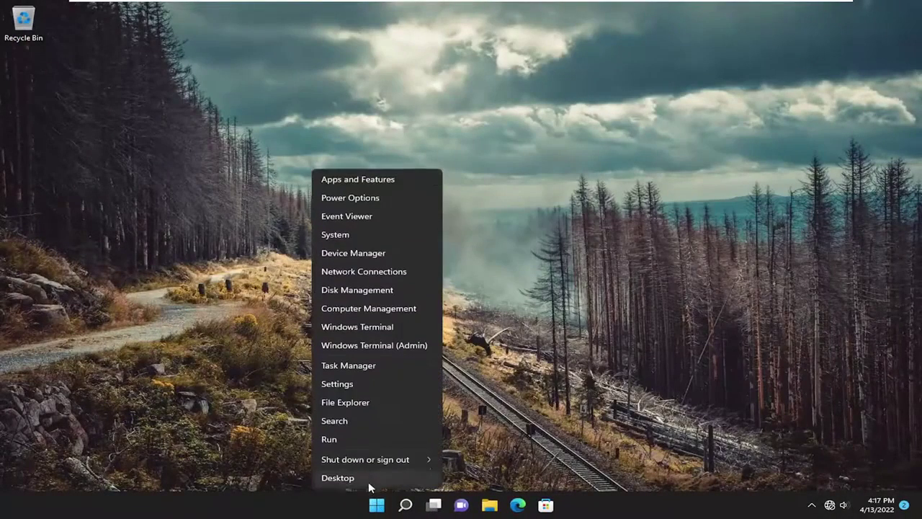